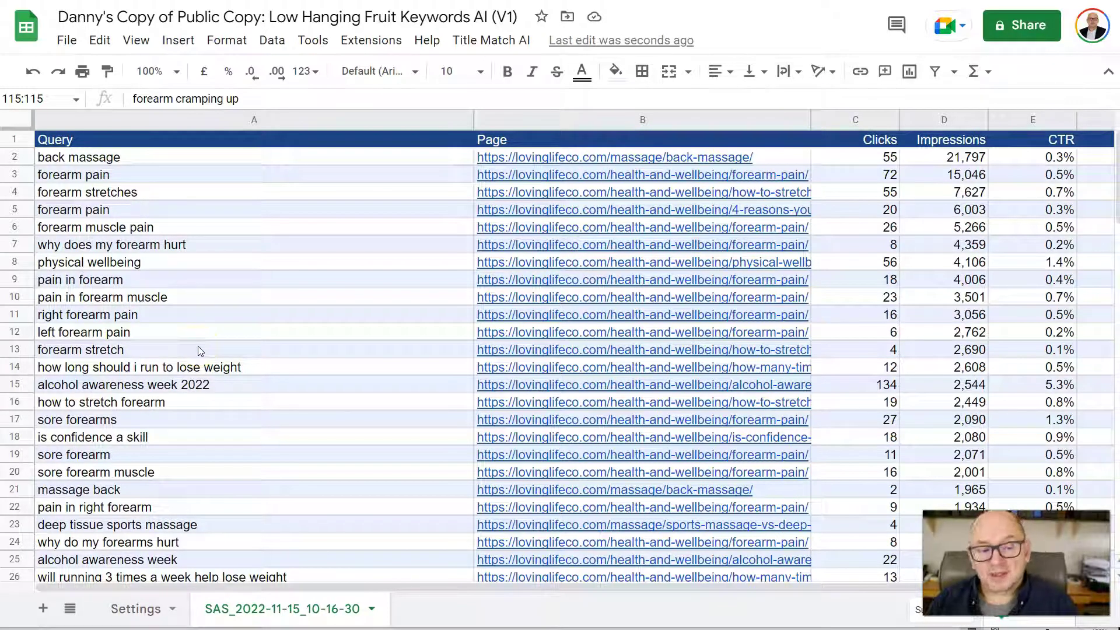
Inspect row 6's CTR and Position values, then select the right forearm pain query.
mouse_move(563, 211)
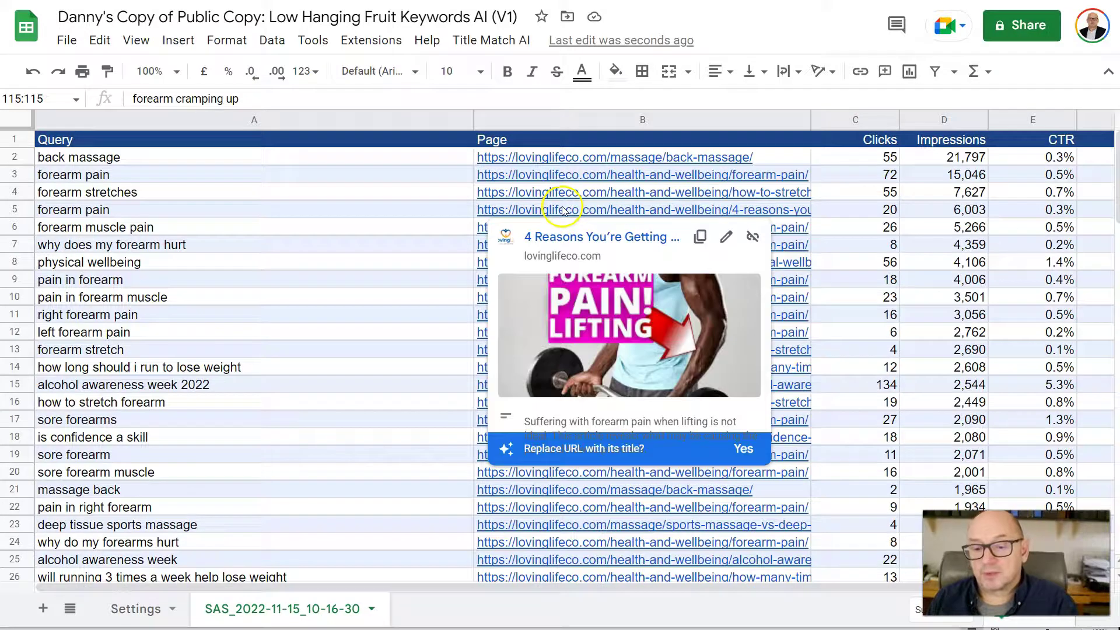
left_click(970, 228)
key("Right")
key("Right")
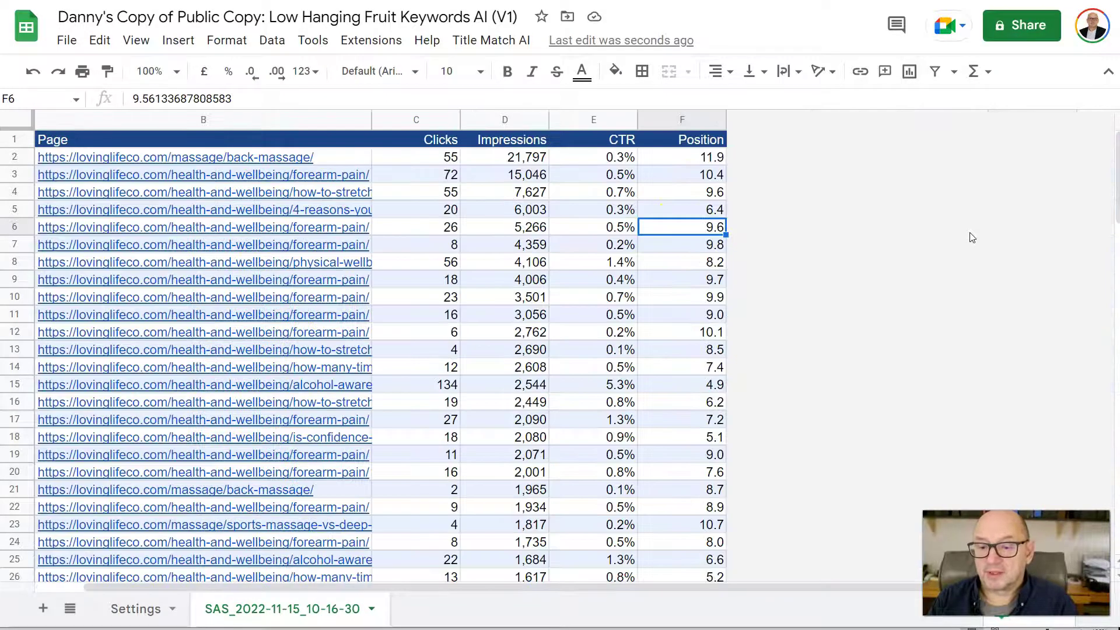
key("Left")
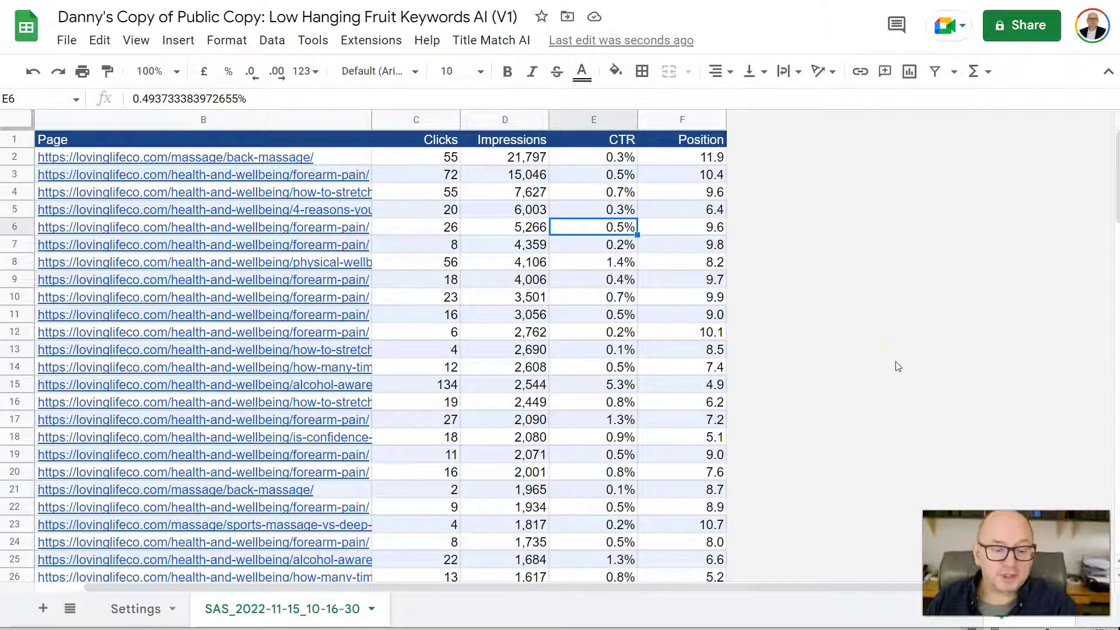
left_click_drag(274, 588, 224, 601)
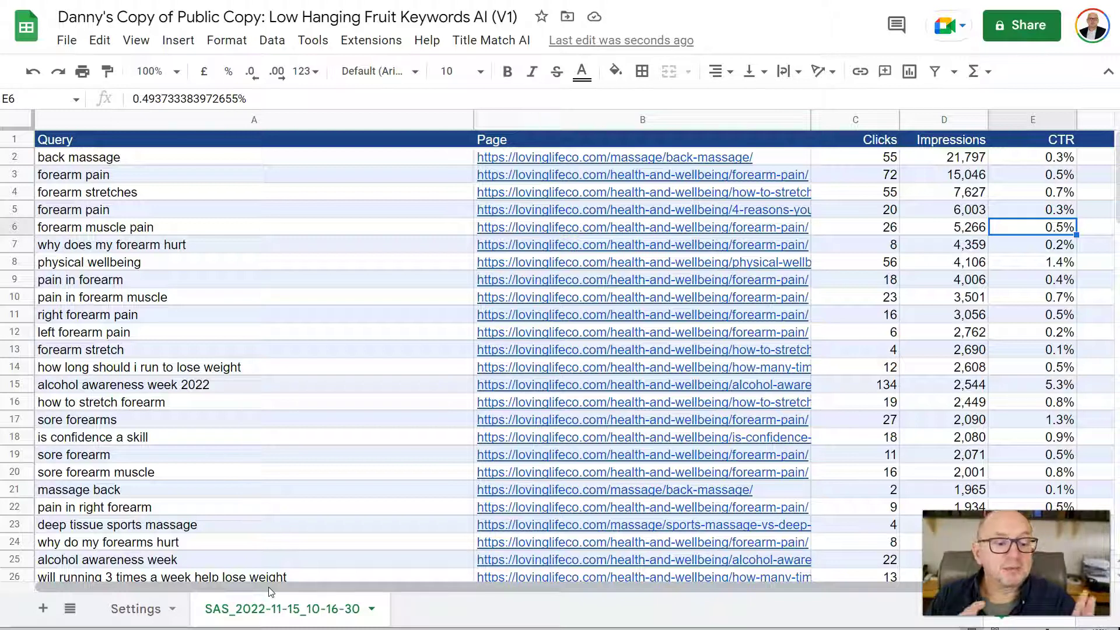
left_click(228, 321)
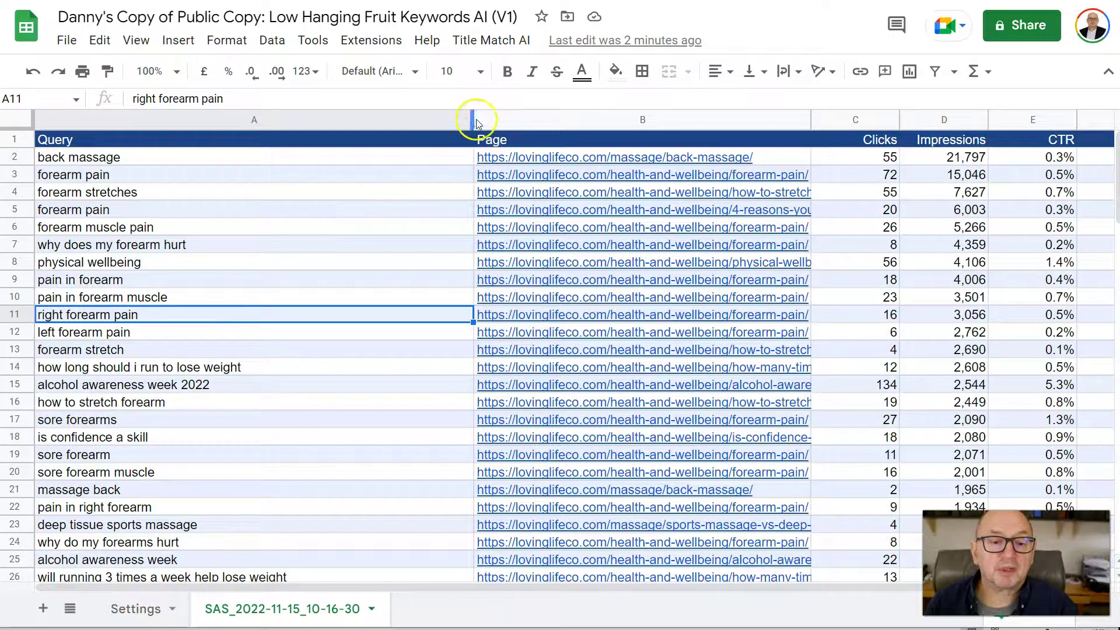
Narrow the Query column and run Title Match AI > 1) Fetch Titles.
left_click_drag(475, 121, 320, 120)
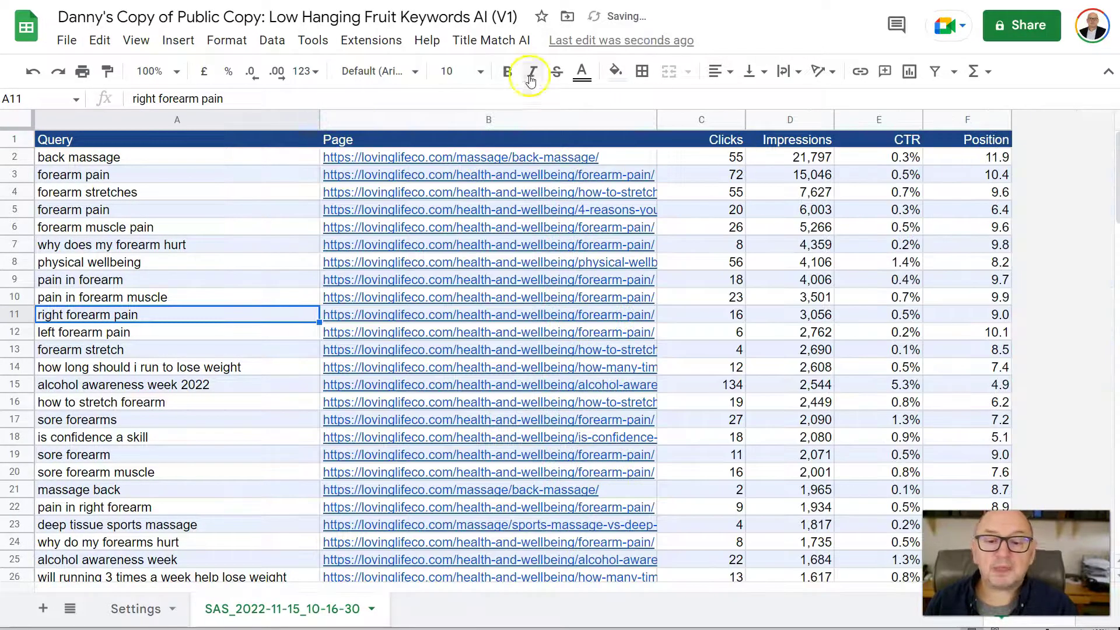
left_click(497, 41)
left_click(521, 74)
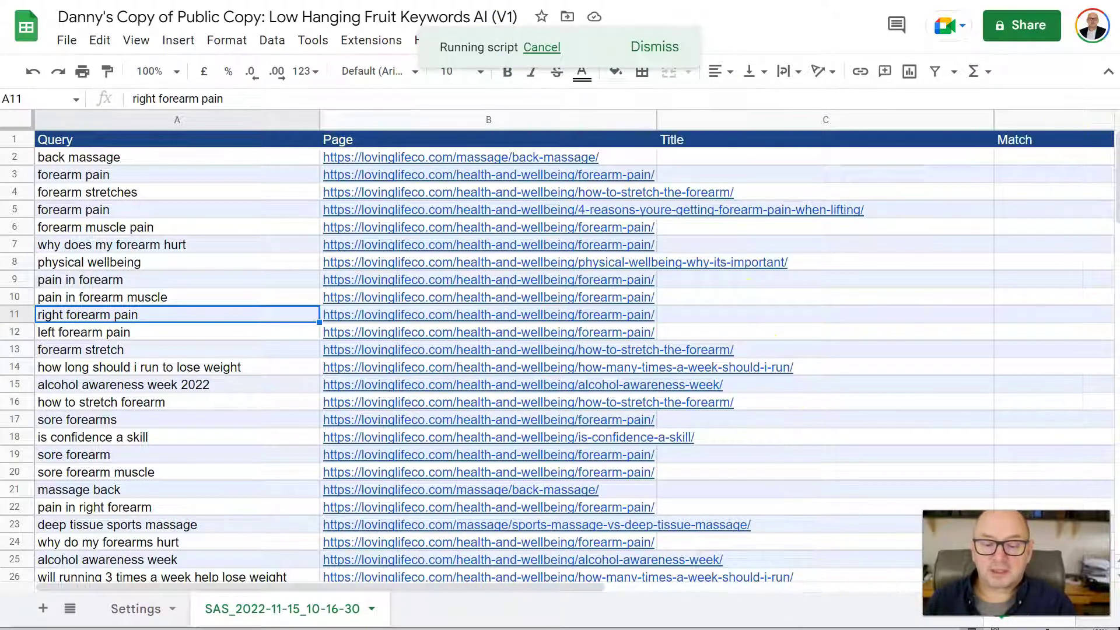
Autofit the Page column to the longest URL and widen the Title column.
left_click_drag(575, 589, 895, 592)
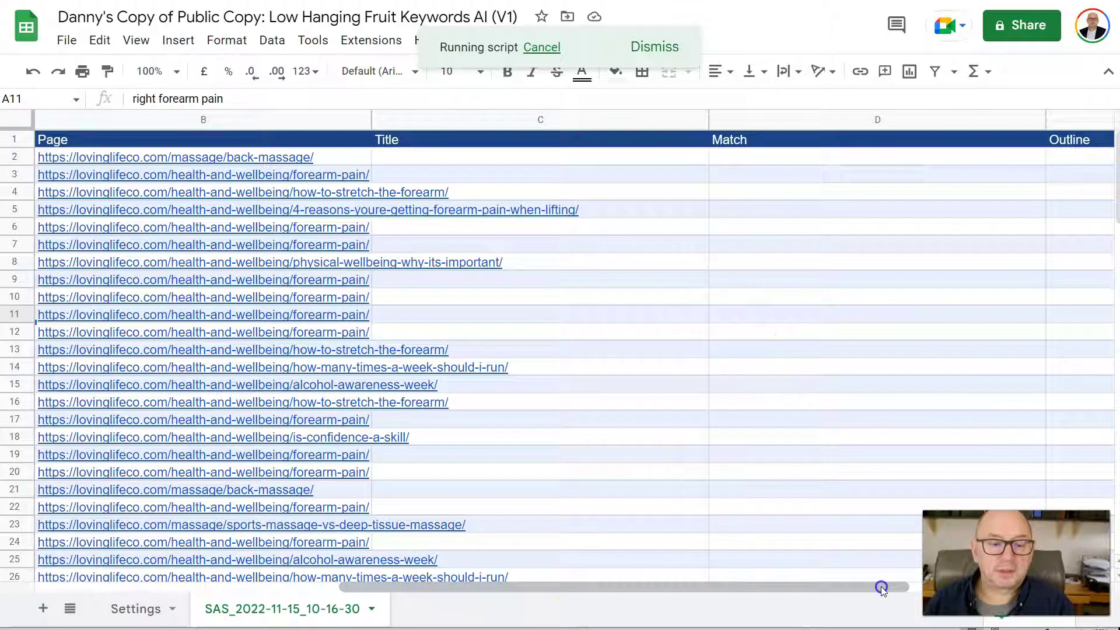
double_click(368, 126)
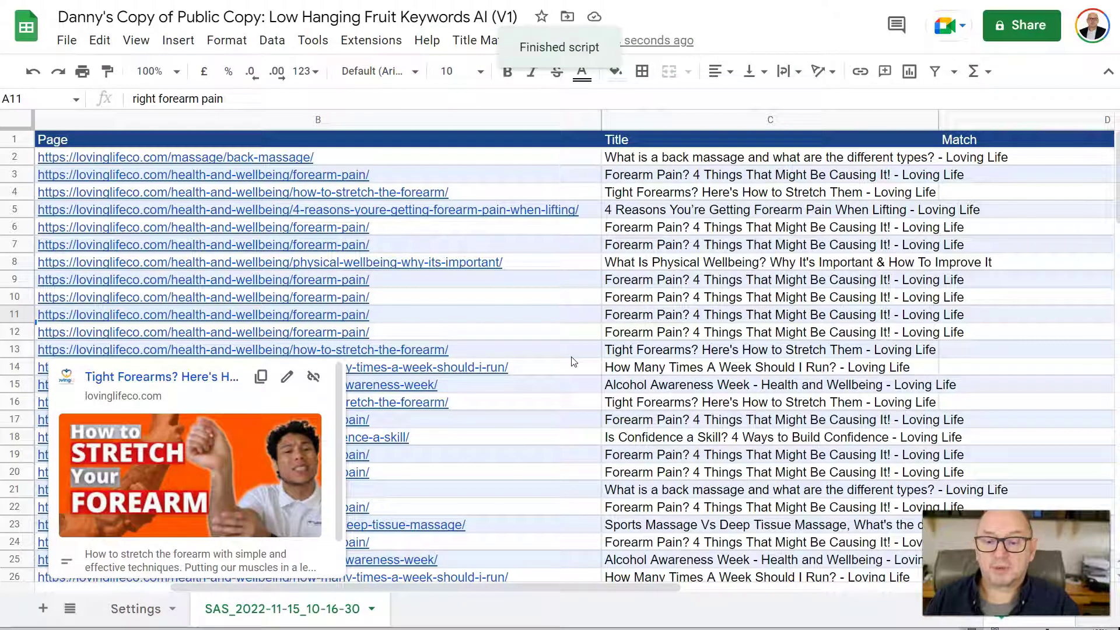
left_click_drag(938, 120, 1039, 120)
left_click_drag(484, 588, 824, 590)
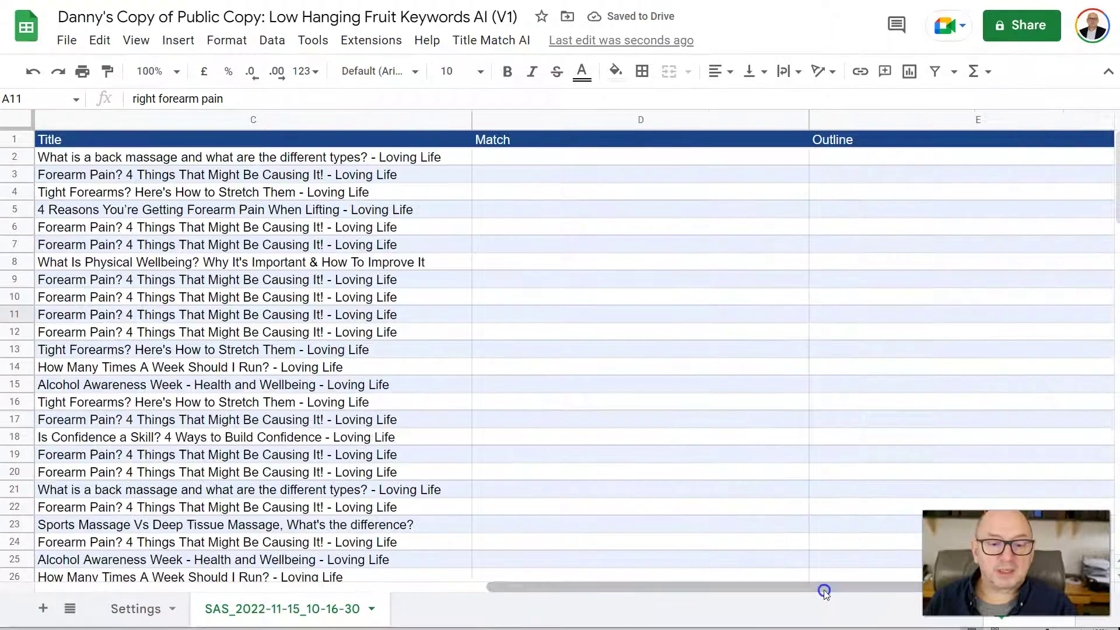
Run Title Match AI > 2) Fetch Matches, then check the right forearm pain title's rating.
left_click(493, 40)
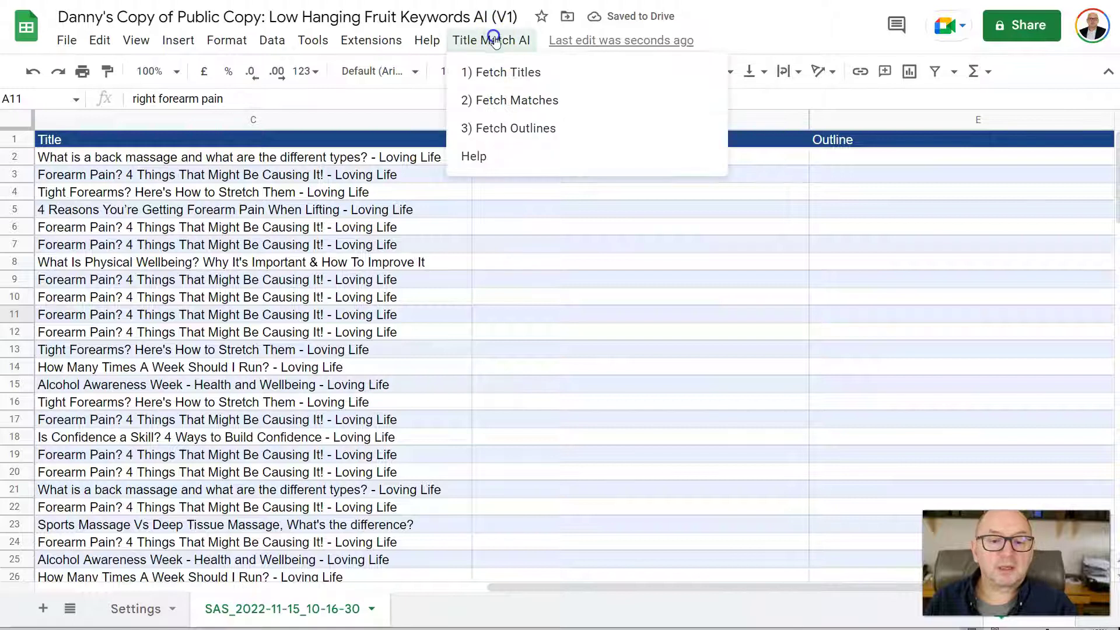
left_click(546, 100)
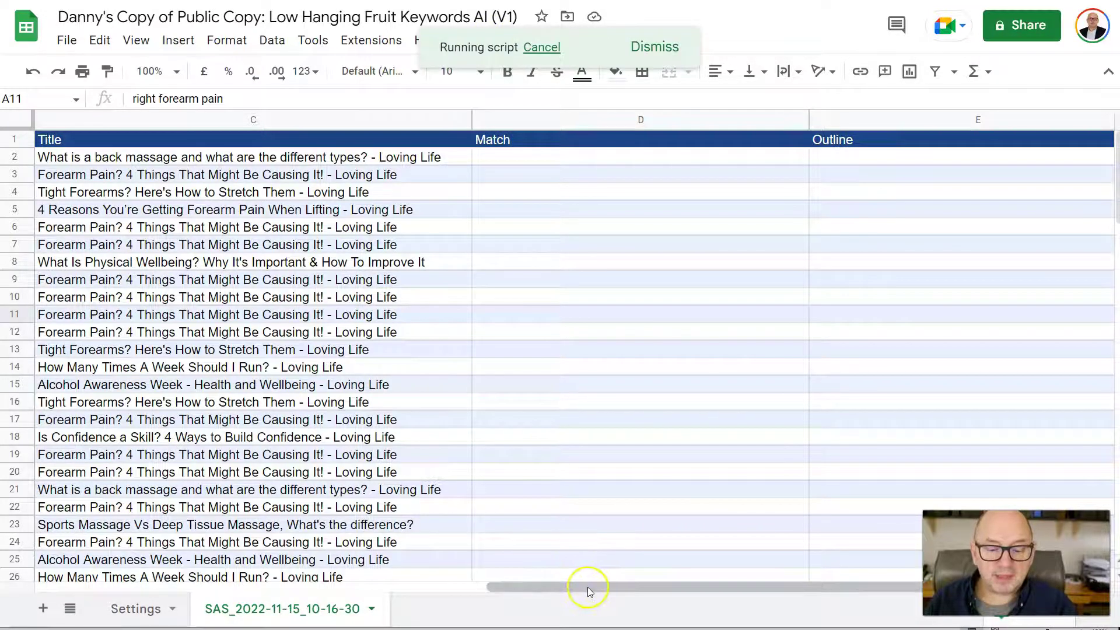
left_click_drag(587, 587, 49, 587)
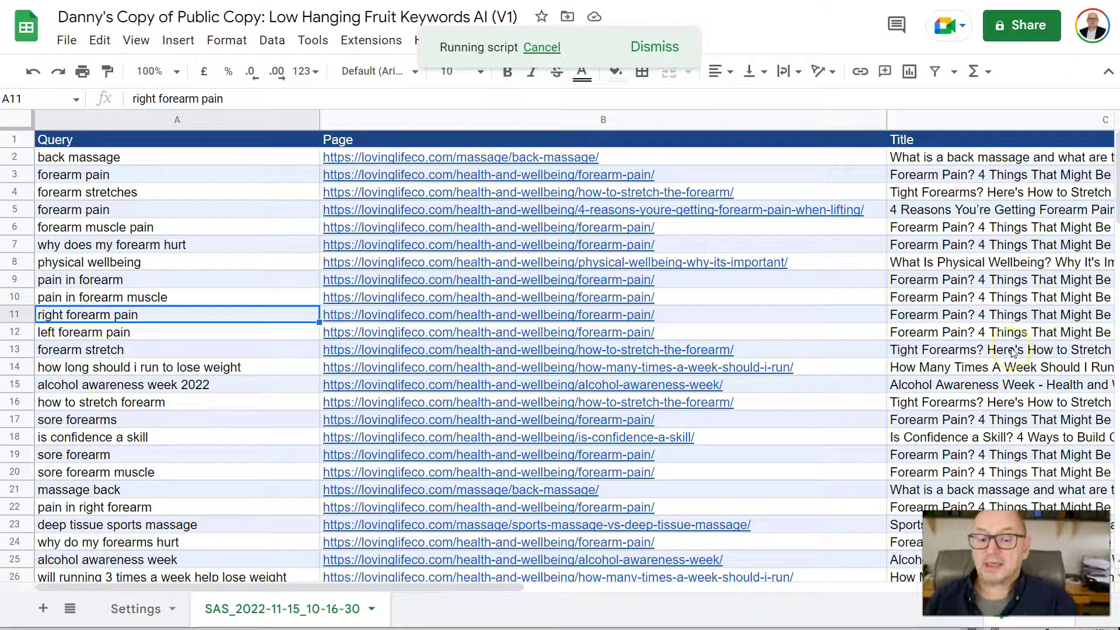
left_click(1014, 316)
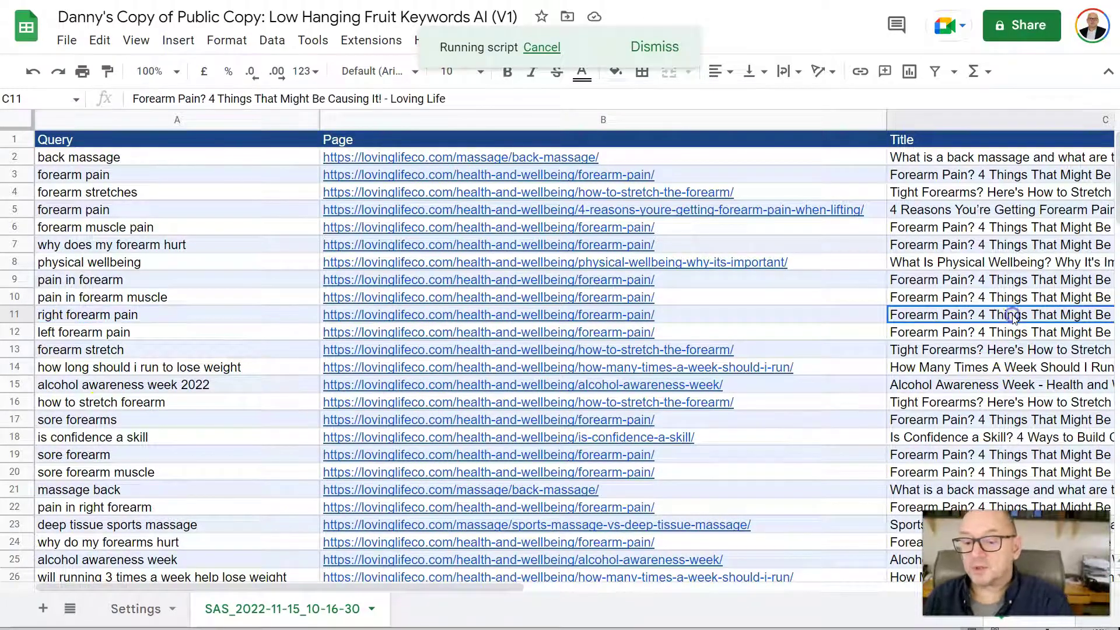
key("Right")
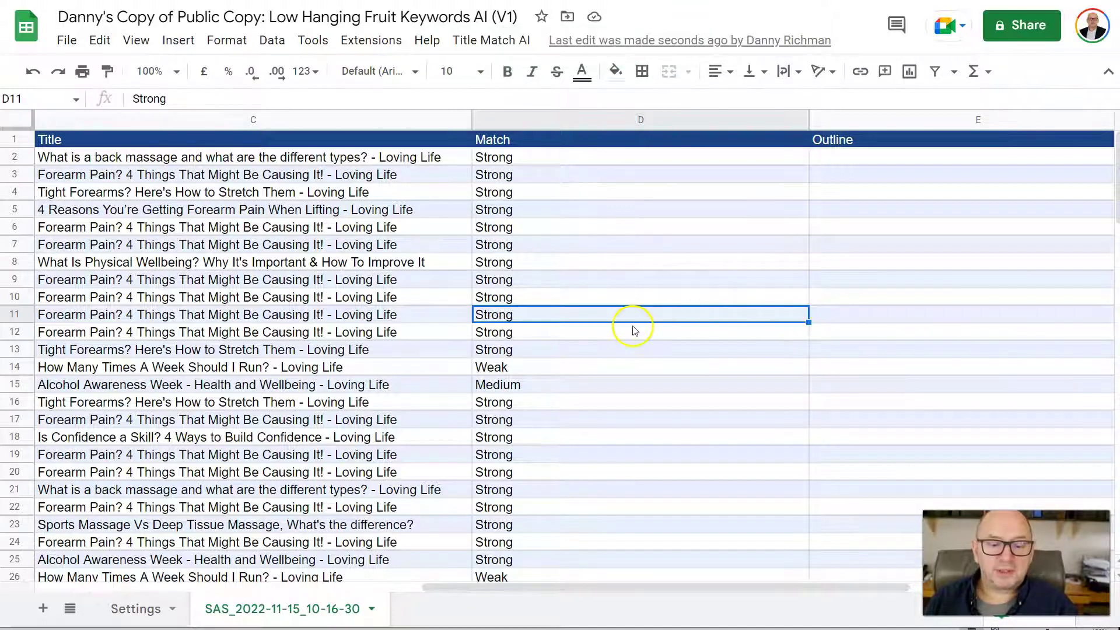
Filter the Match column to show only Strong rows, hiding Medium and Weak.
scroll(620, 324, "down", 1)
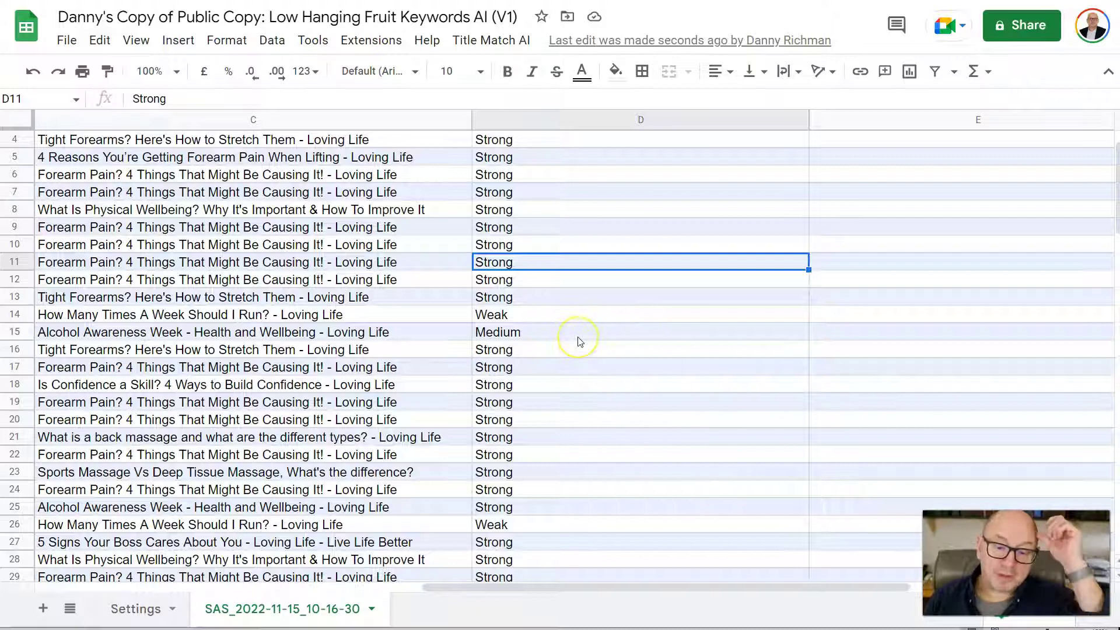
scroll(580, 341, "down", 2)
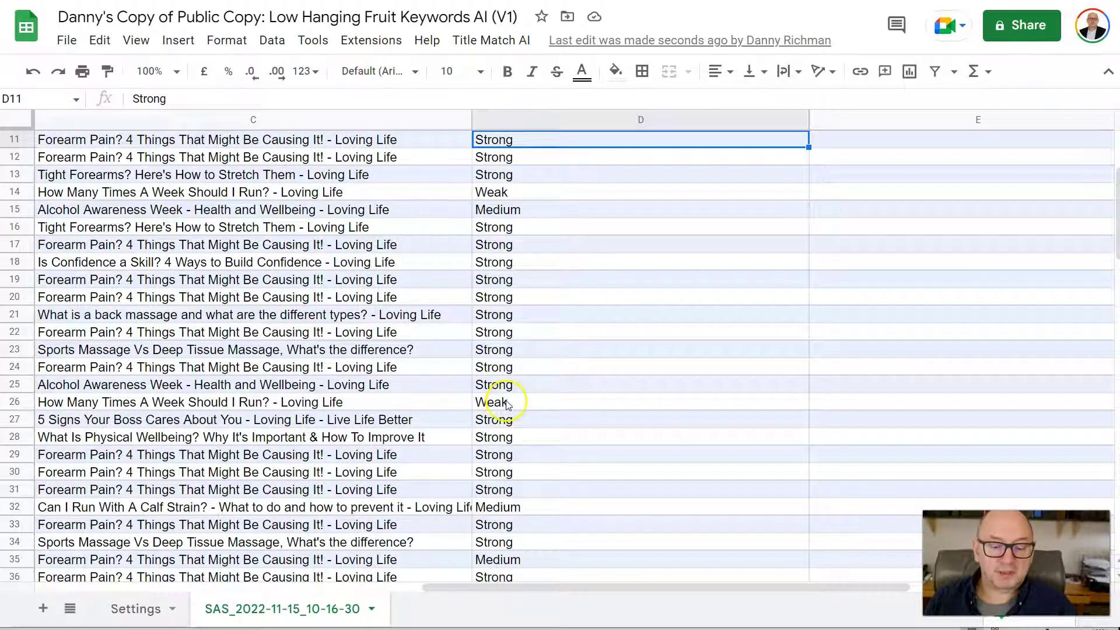
scroll(681, 400, "up", 3)
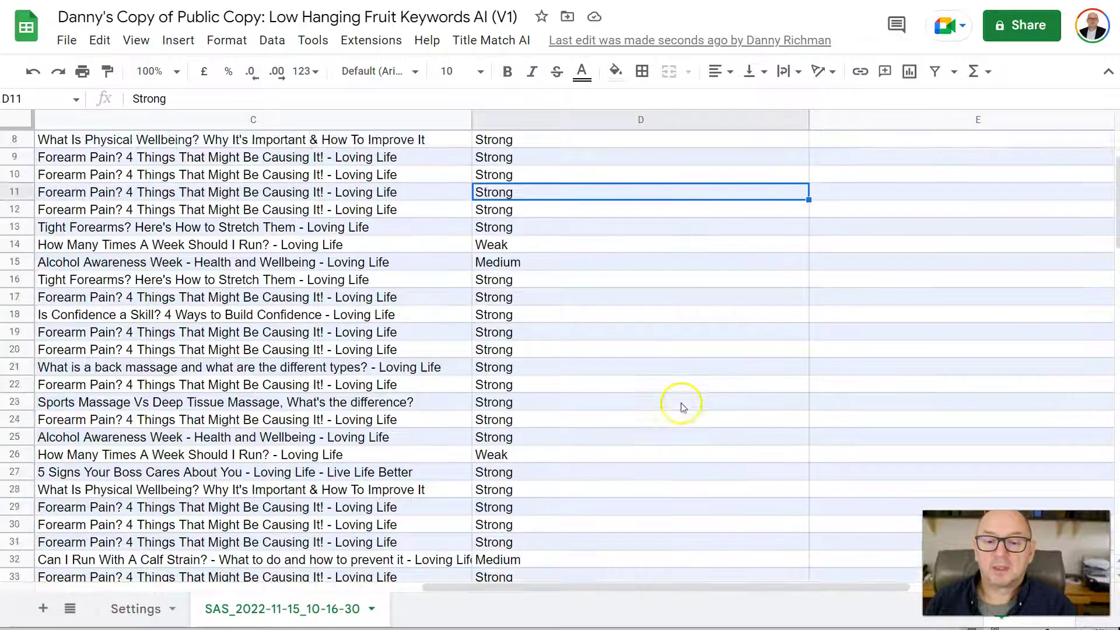
left_click(788, 120)
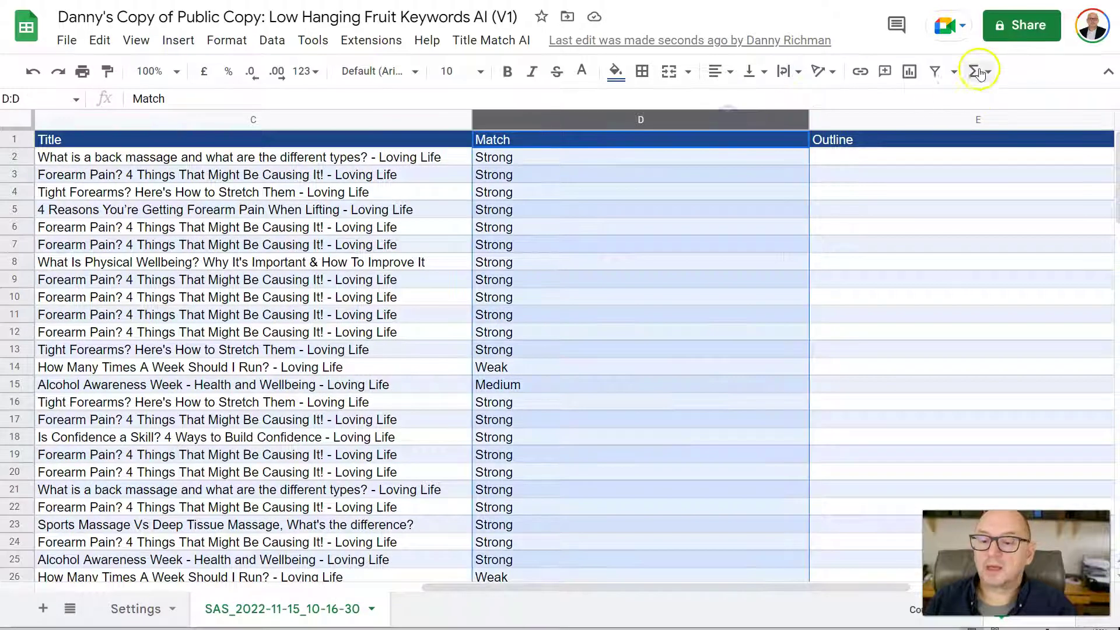
left_click(936, 72)
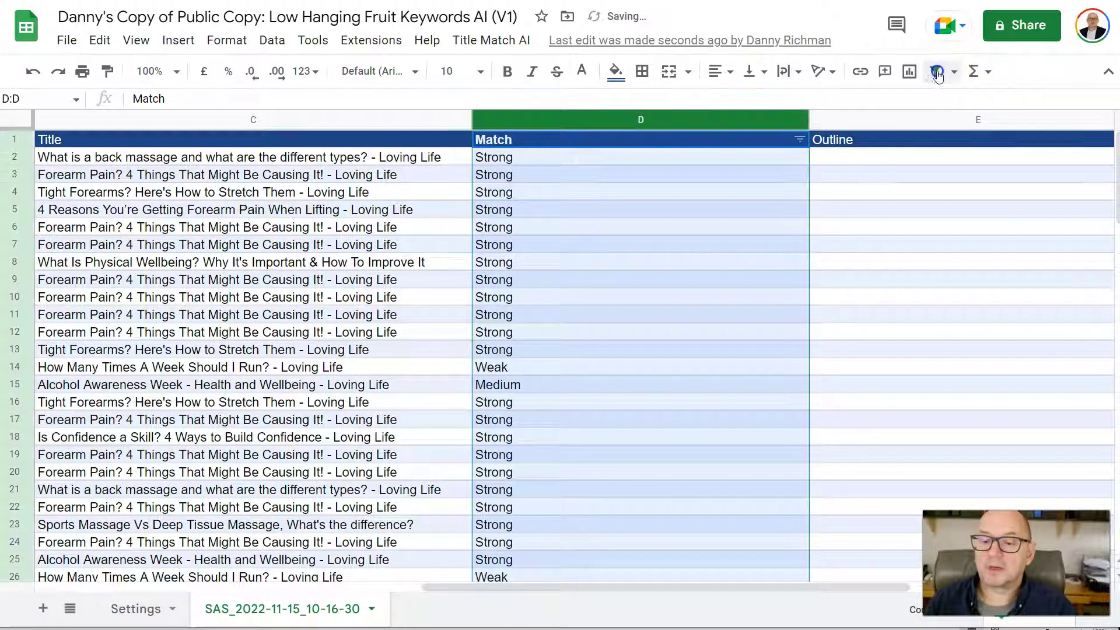
left_click(801, 139)
left_click(612, 430)
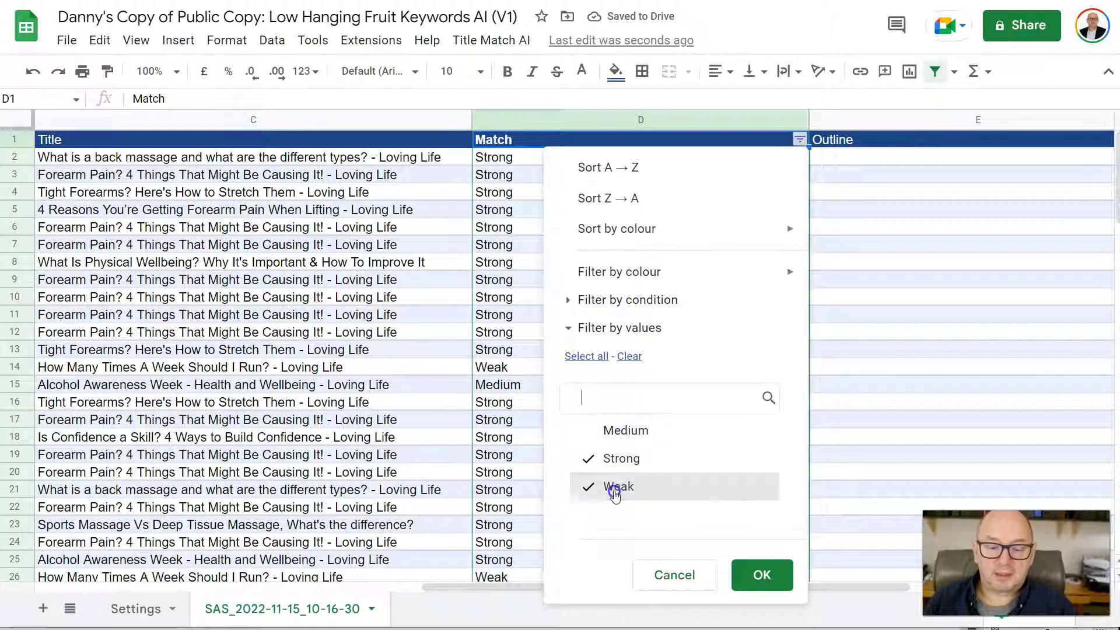
left_click(612, 489)
left_click(760, 576)
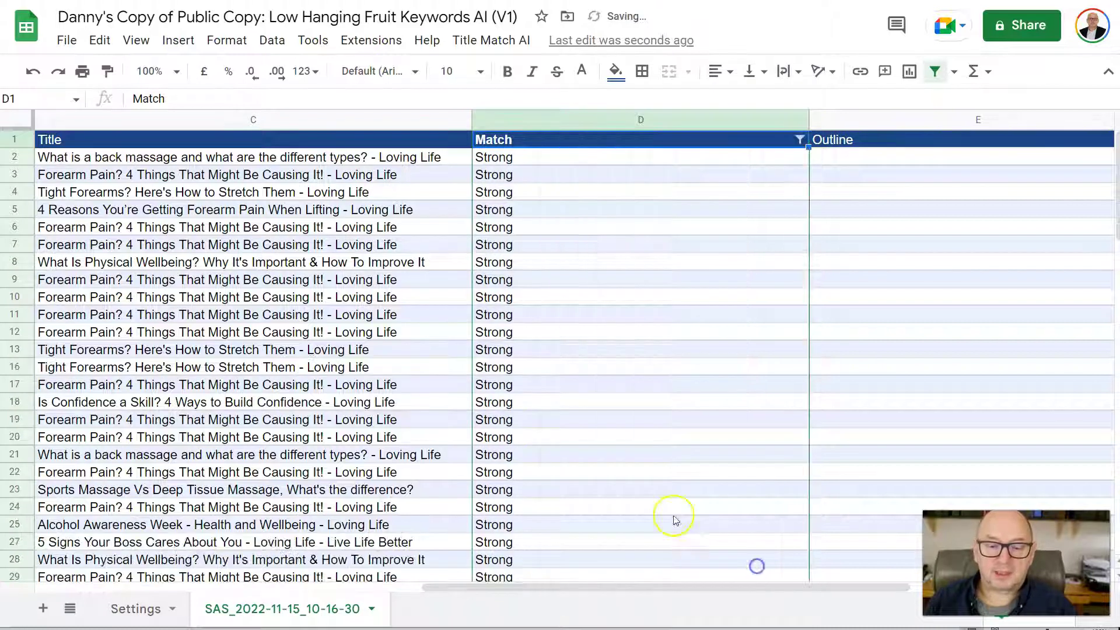
Delete all visible Strong rows and turn the filter off.
left_click(14, 156)
key("ctrl+shift+Down")
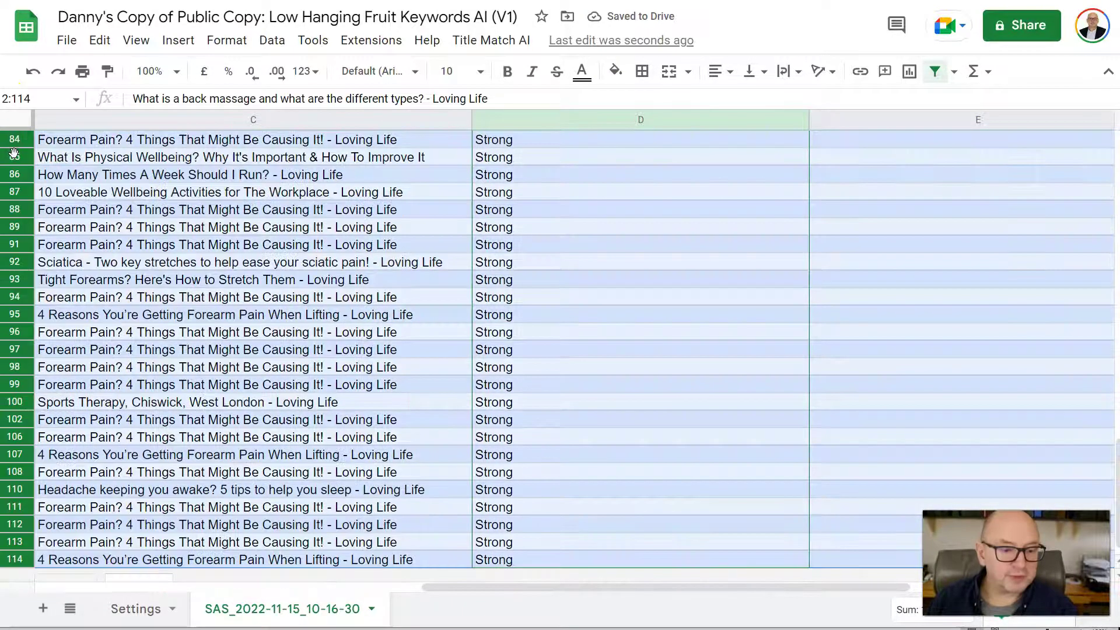
right_click(16, 199)
left_click(64, 385)
left_click(940, 71)
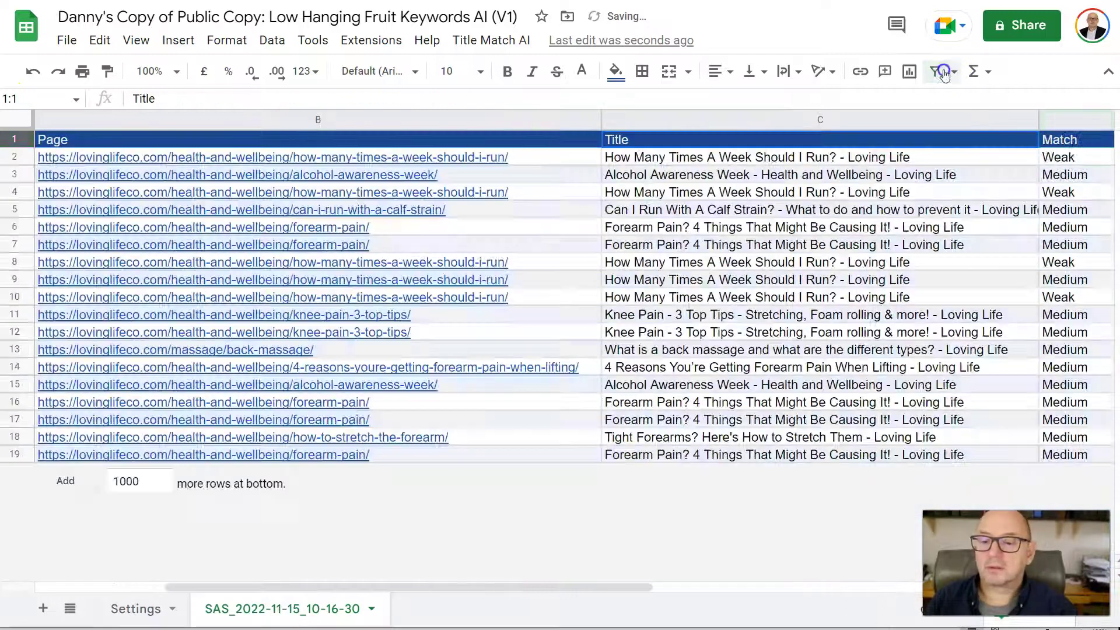
Review the titles of the remaining Medium and Weak rows.
left_click(897, 333)
left_click_drag(575, 587, 346, 591)
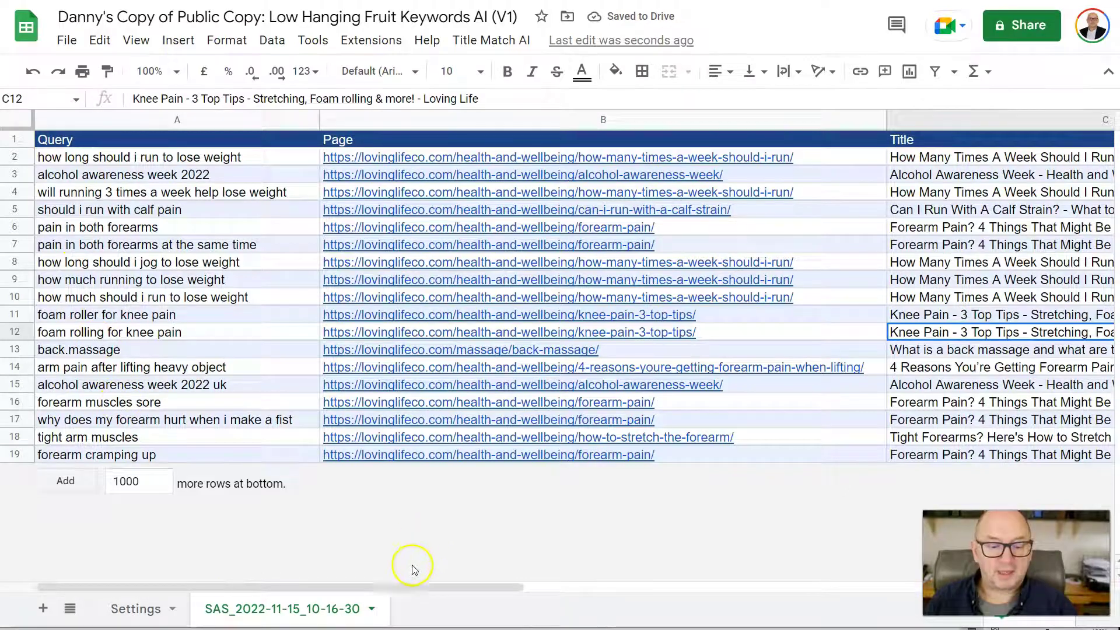
left_click_drag(427, 587, 596, 607)
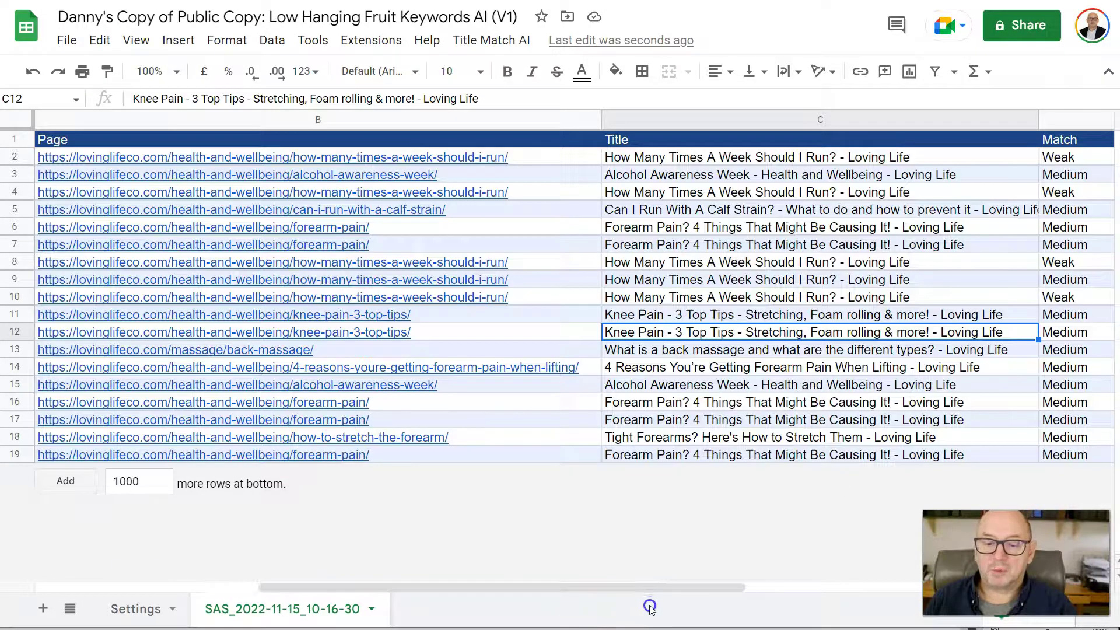
left_click_drag(420, 583, 98, 564)
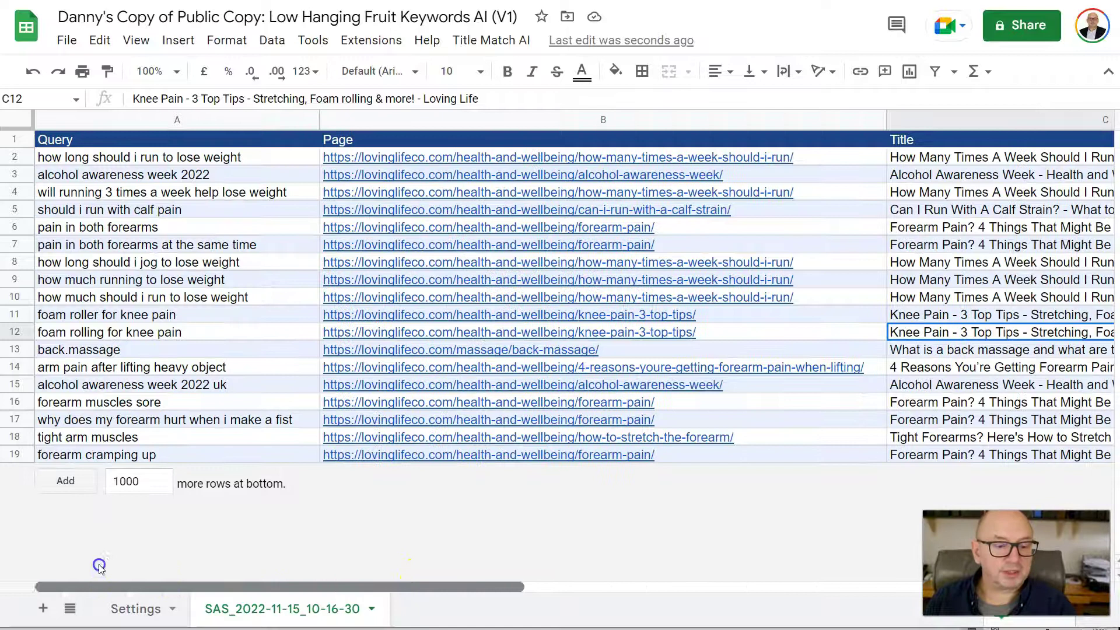
Step through row 2's query, title and Match cells to the empty Outline cell E2.
left_click(146, 165)
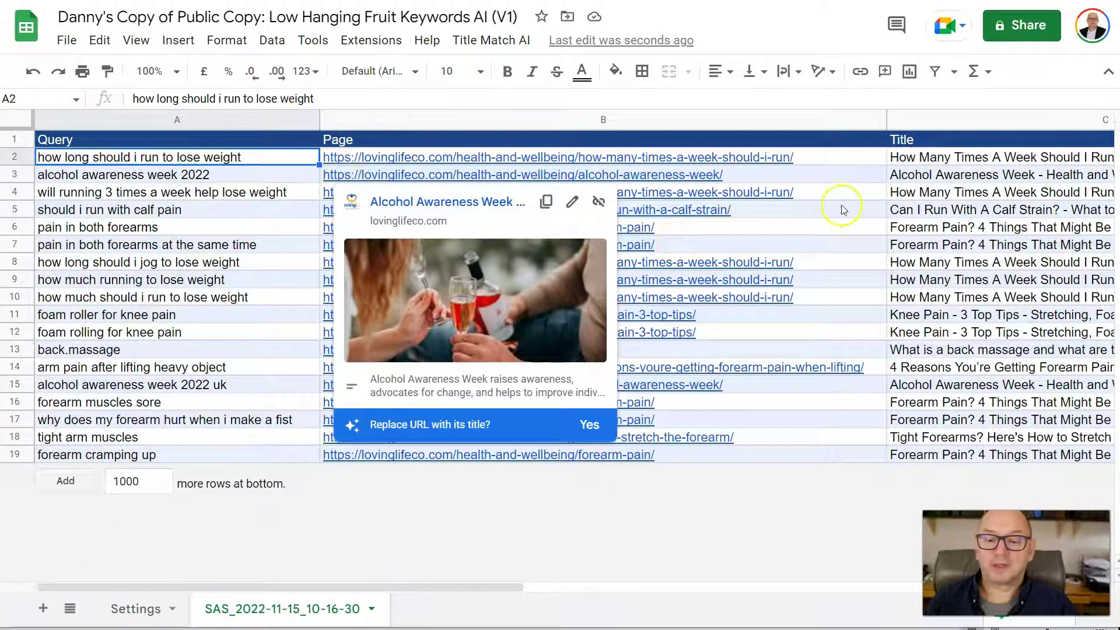
left_click(932, 162)
key("Right")
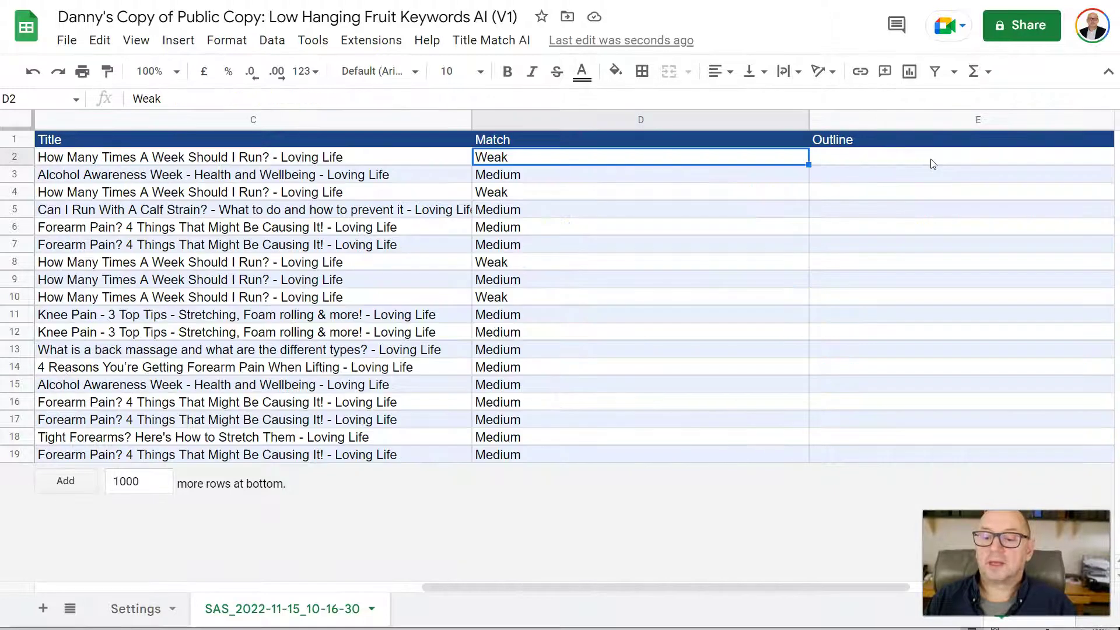
key("Left")
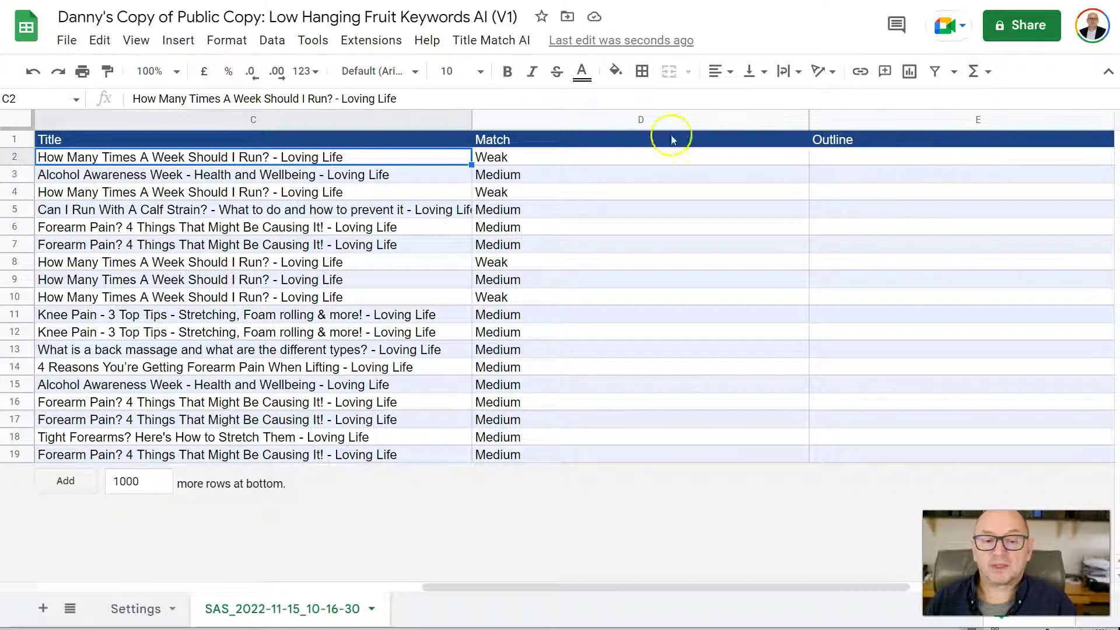
left_click(574, 161)
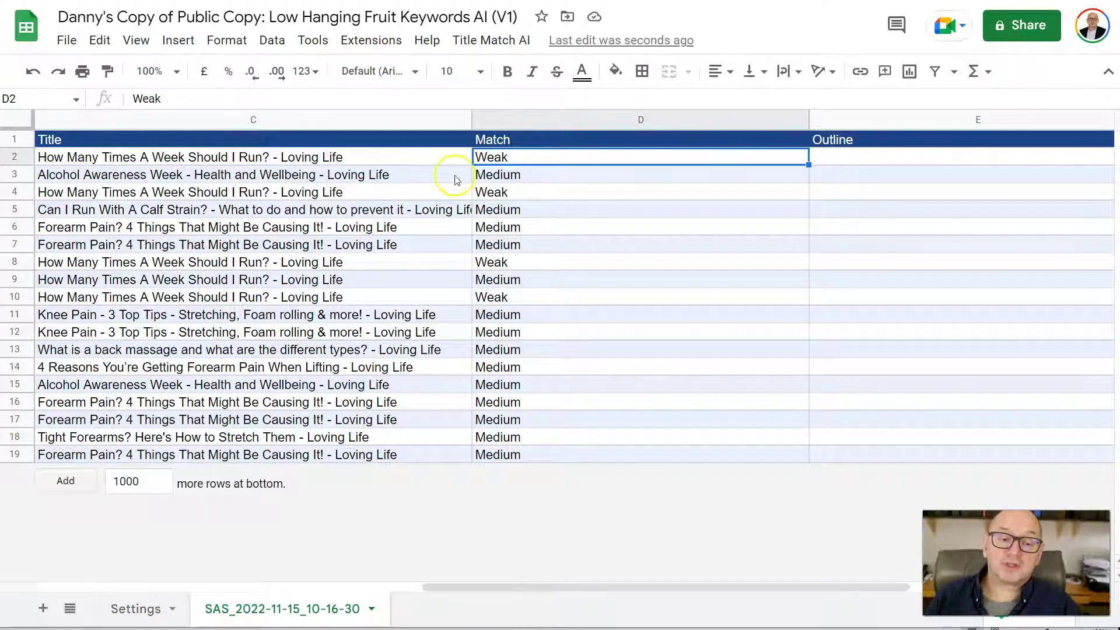
left_click(309, 167)
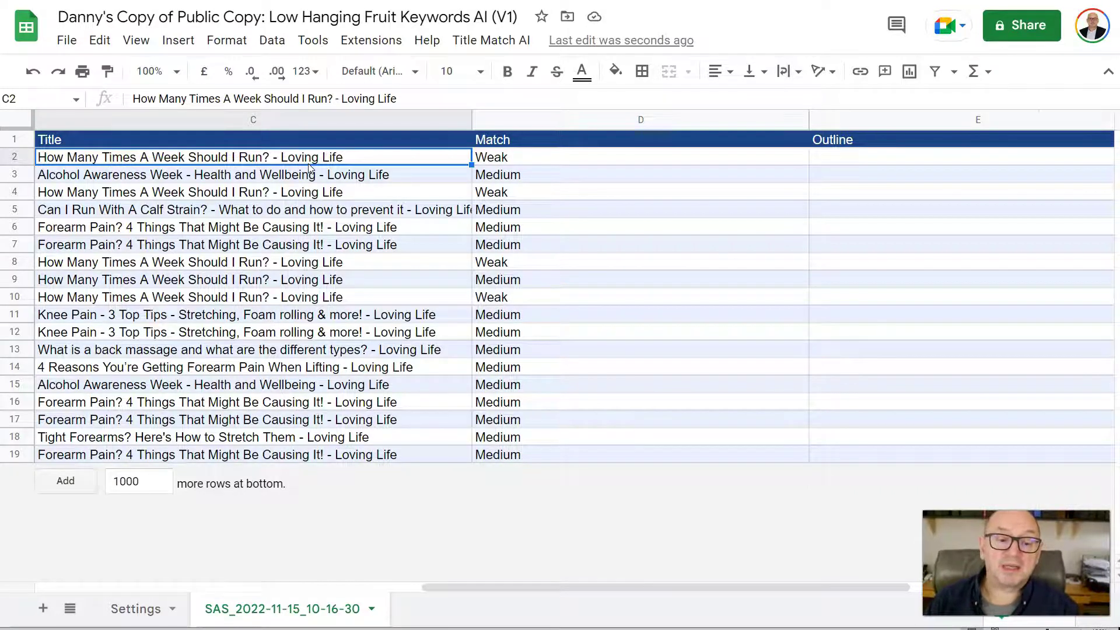
key("Home")
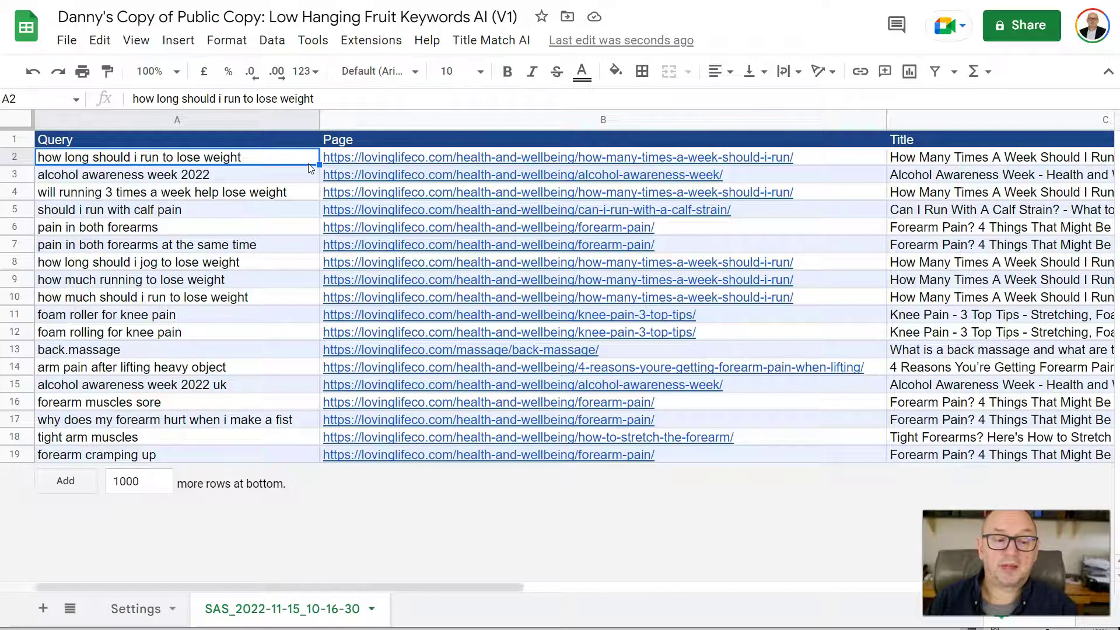
key("Right")
key("Right")
key("Right")
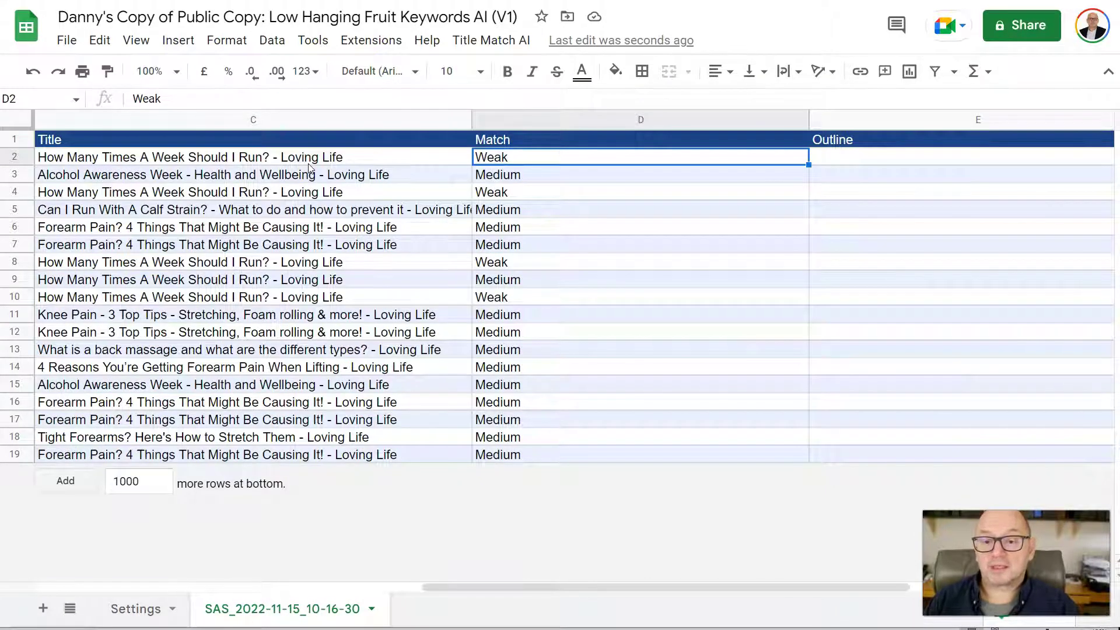
key("Right")
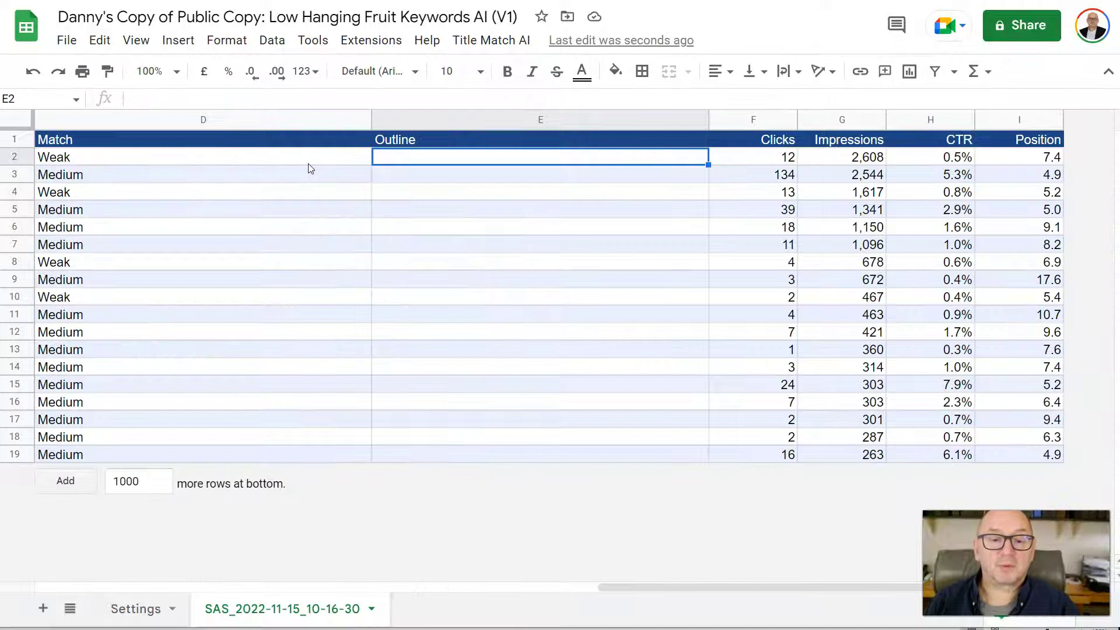
Run Title Match AI > 3) Fetch Outlines and wrap column E so outlines show fully.
left_click(495, 40)
left_click(527, 129)
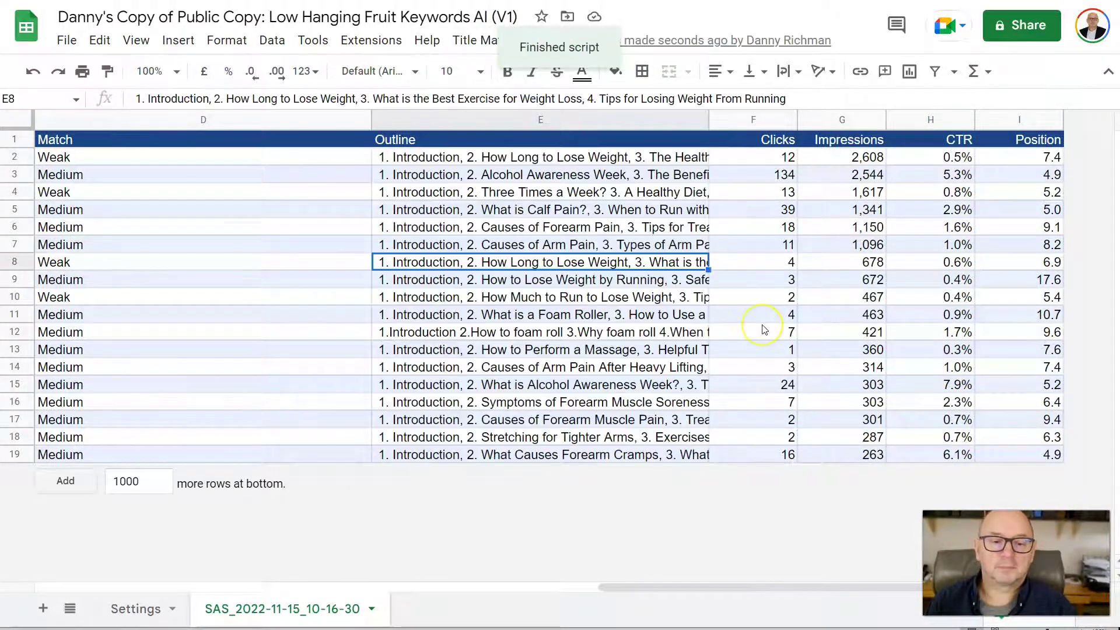
left_click(467, 119)
left_click(224, 40)
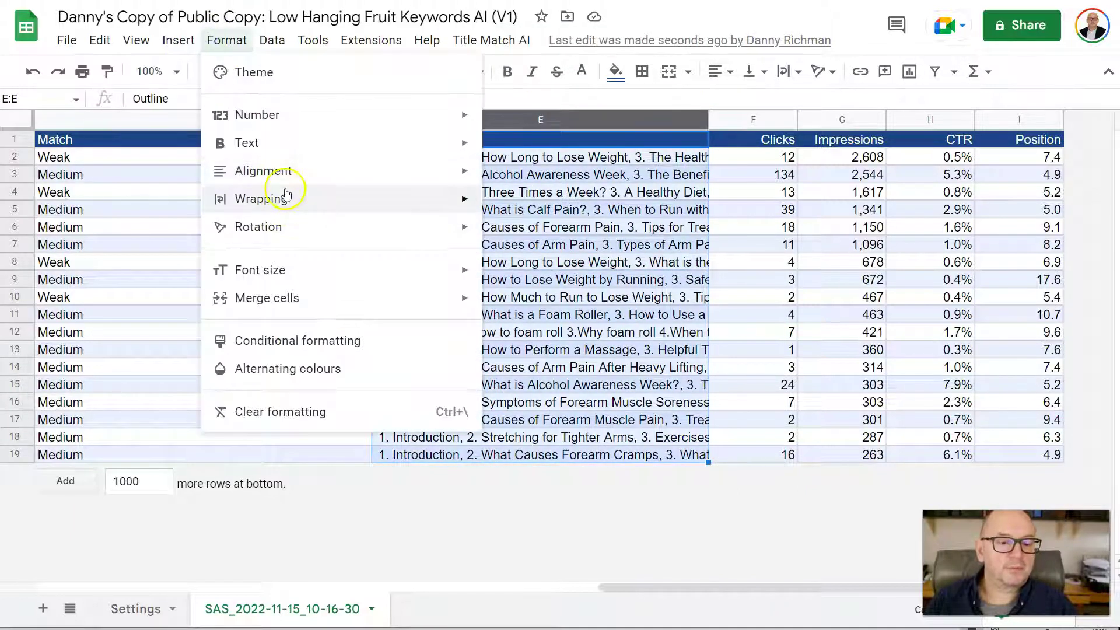
mouse_move(283, 193)
left_click(592, 234)
left_click(546, 216)
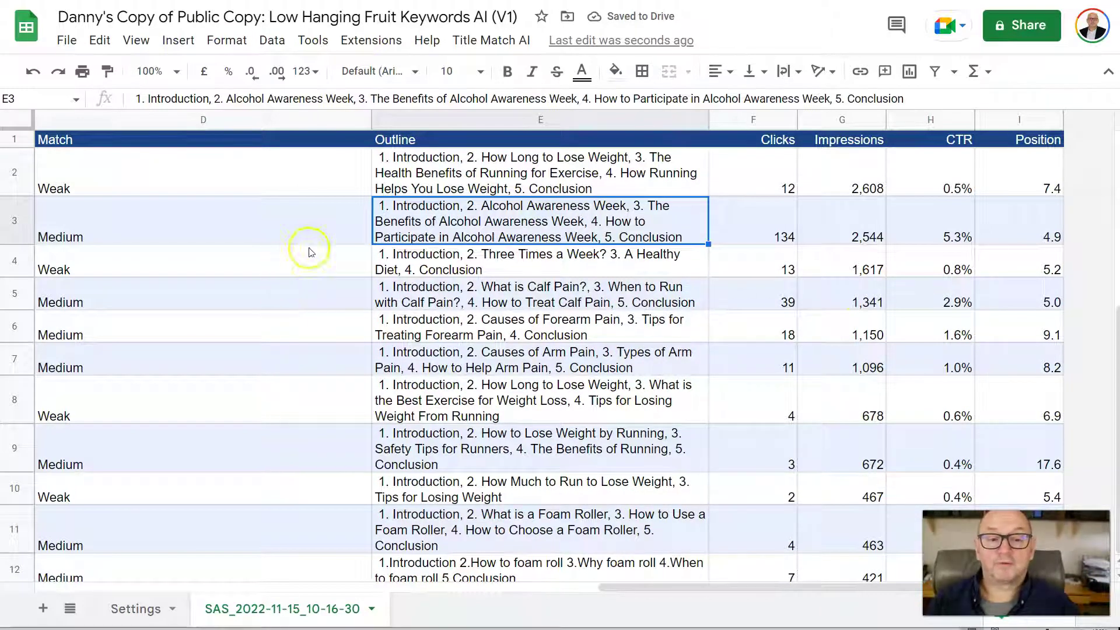
left_click(425, 172)
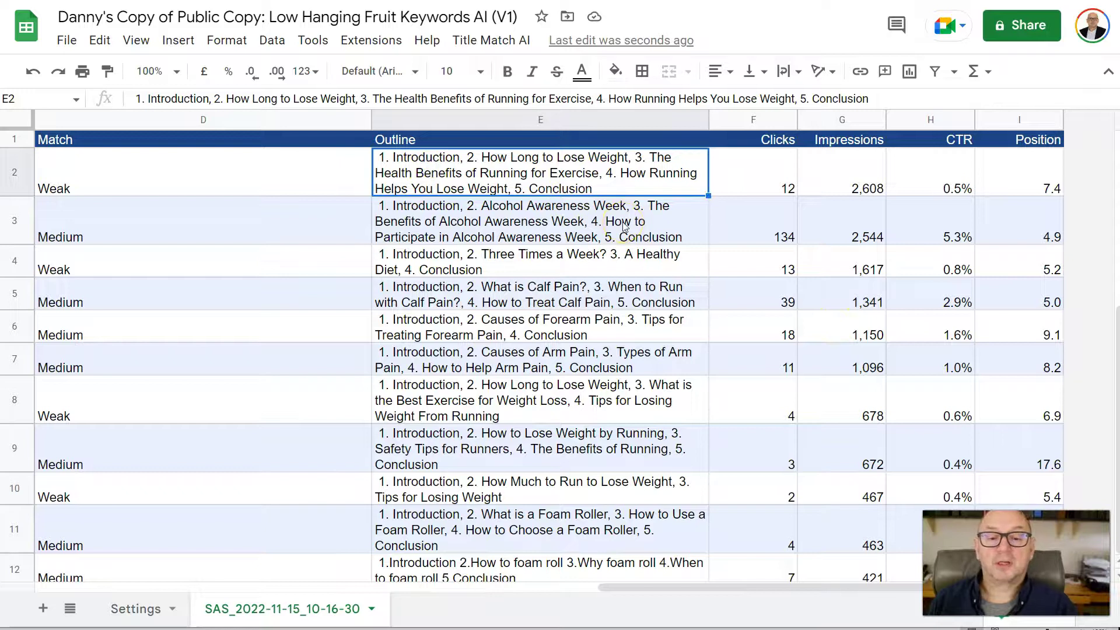